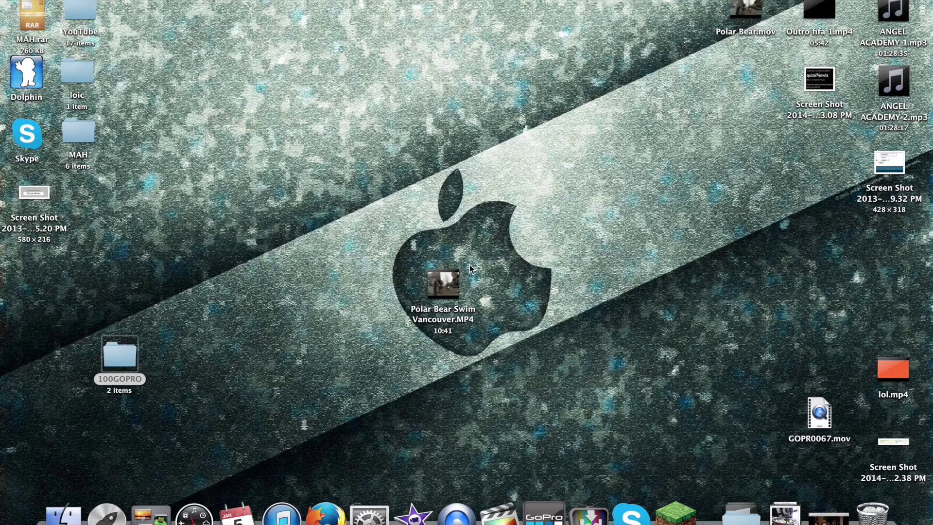
- Move the Polar Bear Swim Vancouver.MP4 icon higher on the desktop and bring up its context menu
left_click_drag(445, 291, 599, 165)
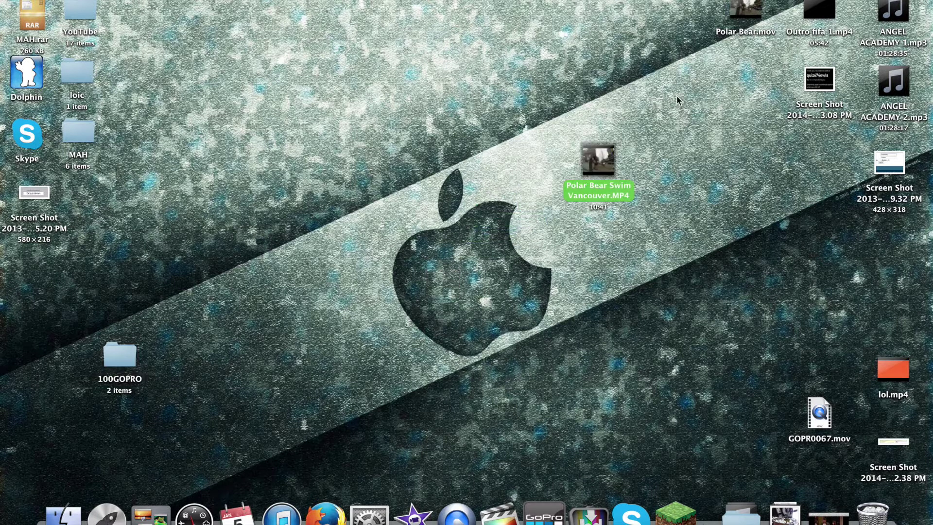
right_click(597, 169)
- Play the clip in QuickTime, pause and close it, then move its icon to the top left
left_click(622, 171)
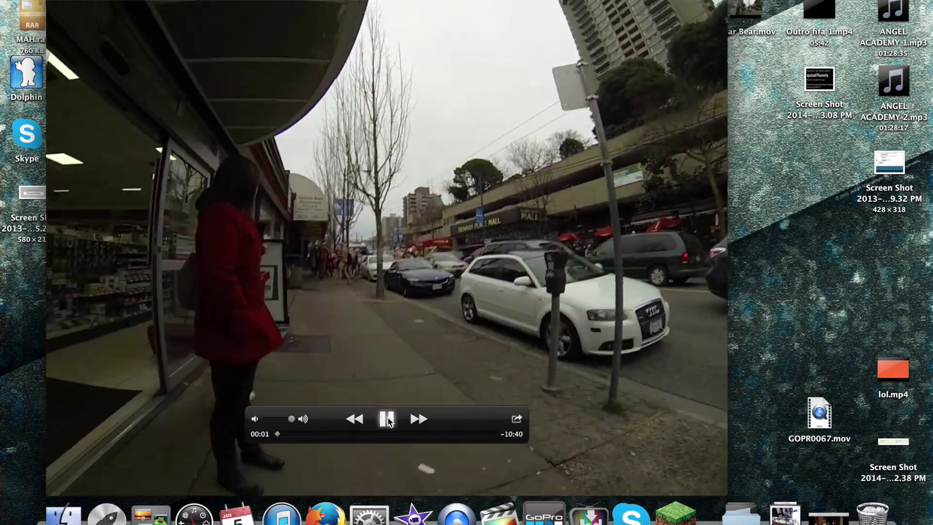
left_click(387, 417)
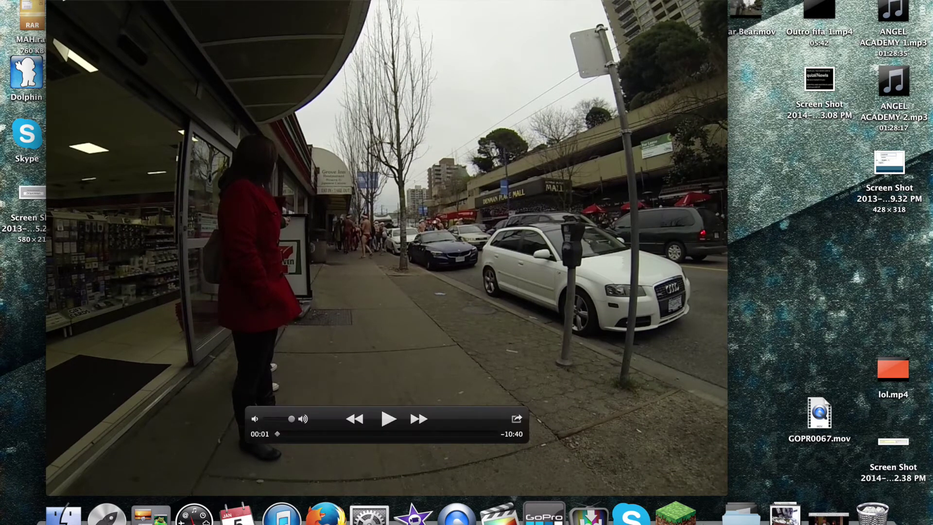
key("space")
left_click_drag(597, 163, 346, 68)
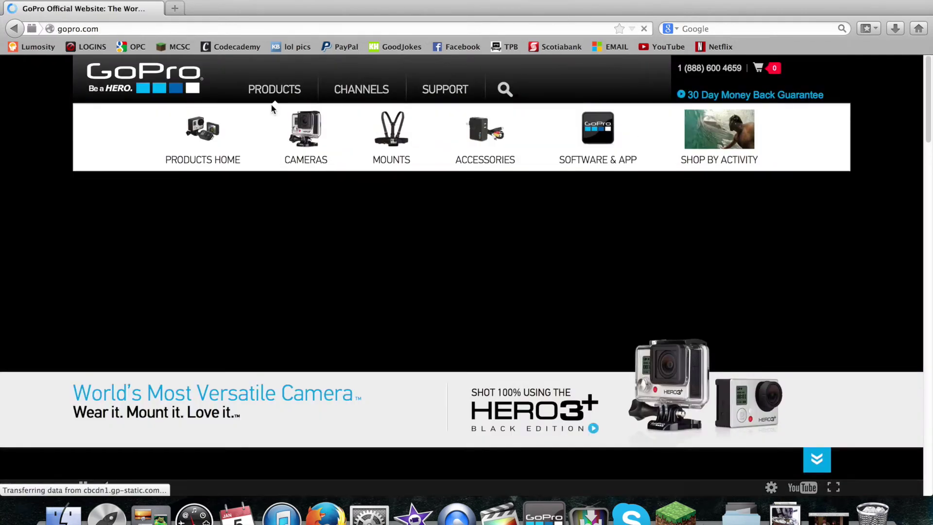
- Go through Software & App to the GoPro Studio 2.0 Edit Software page and scroll its details
left_click(627, 168)
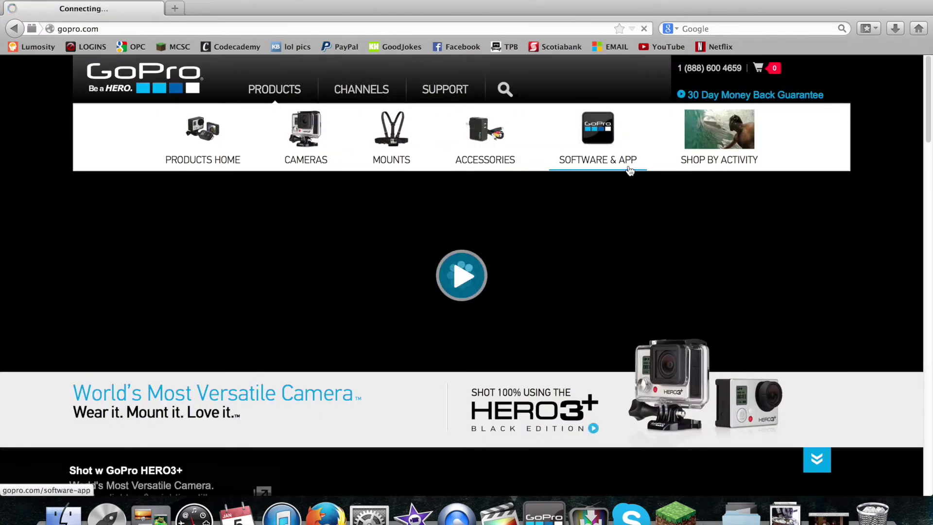
scroll(628, 166, "down", 7)
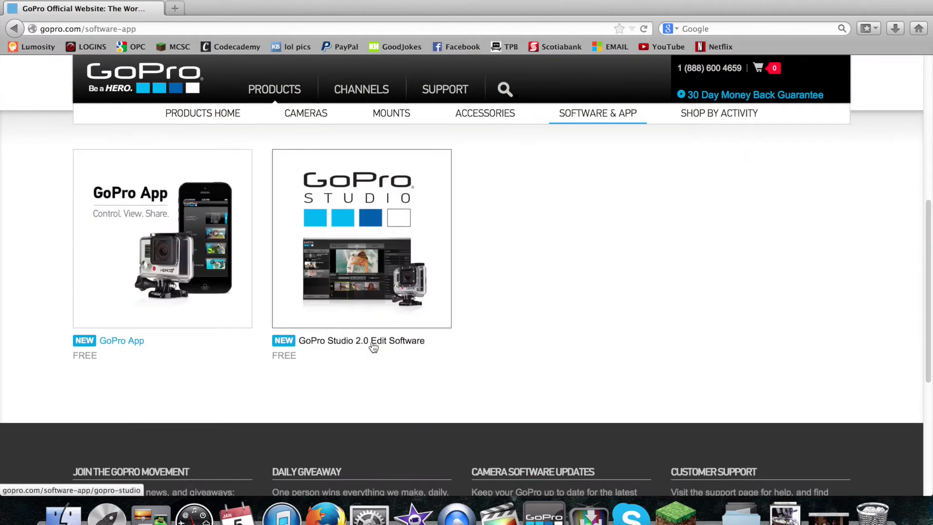
left_click(373, 342)
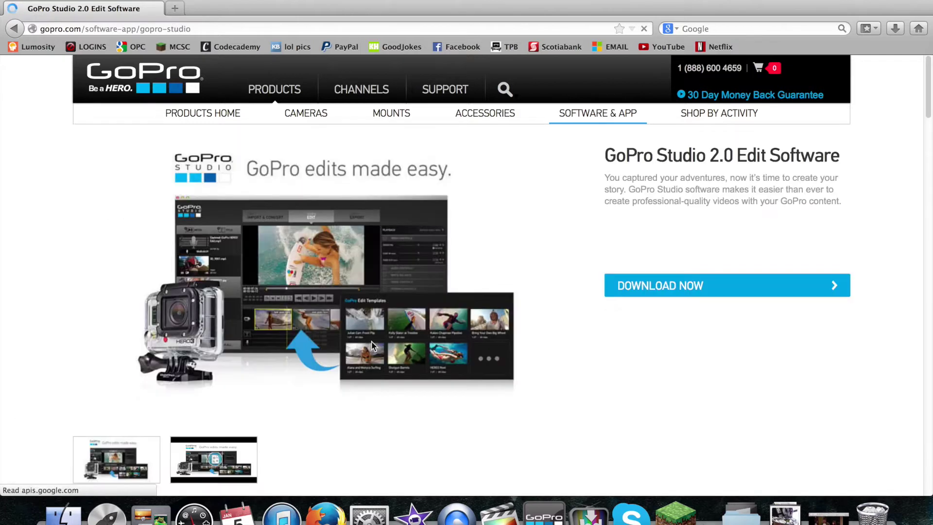
scroll(373, 345, "down", 2)
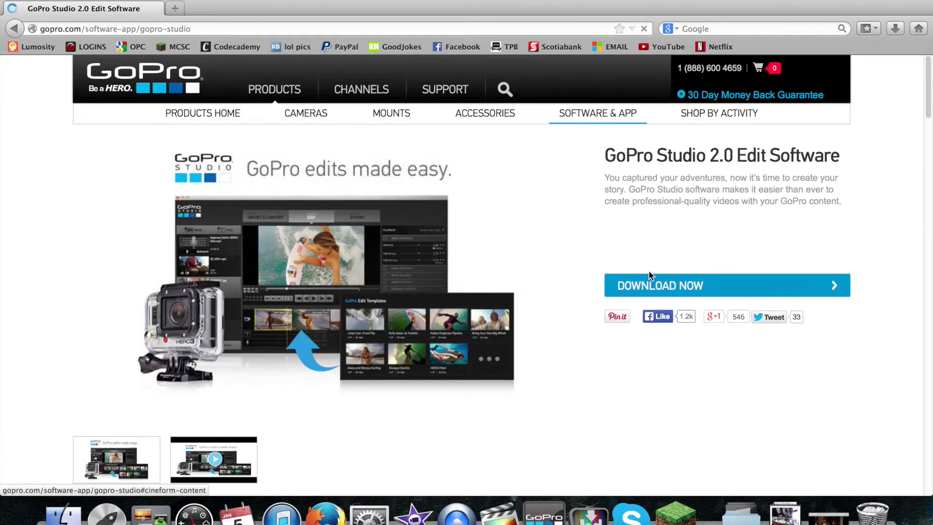
- Open the GoPro Studio 2.0 download form with Mac as the operating system
left_click(648, 281)
left_click(265, 249)
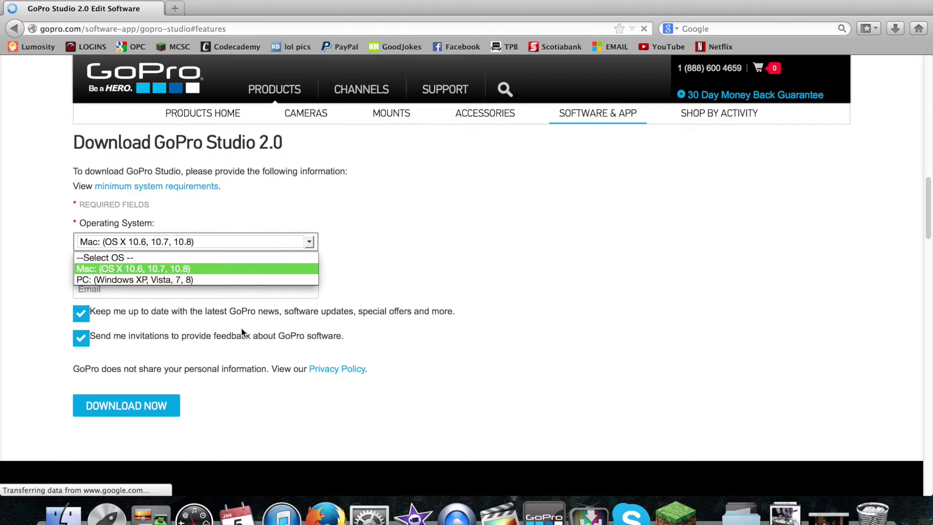
left_click(356, 292)
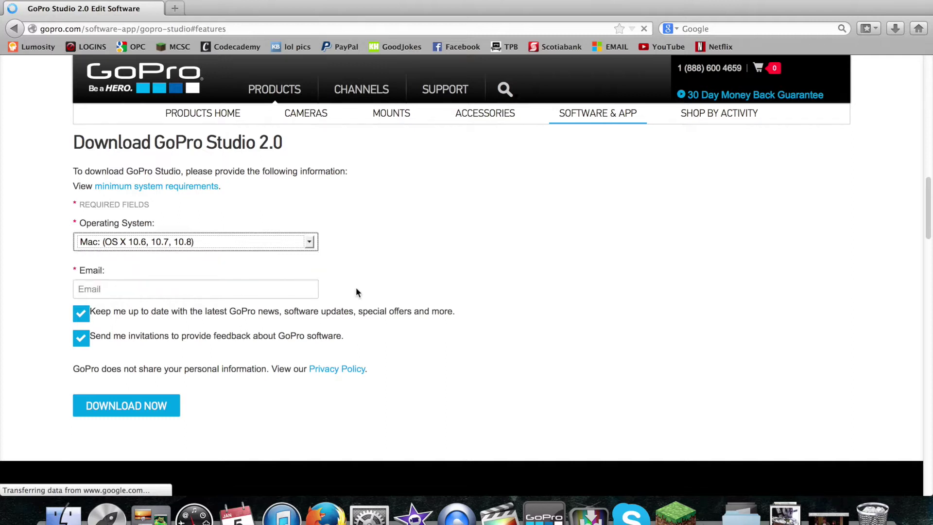
- Clear both the GoPro news and feedback invitation checkboxes, then reveal the desktop
left_click(81, 315)
left_click(81, 338)
left_click(85, 341)
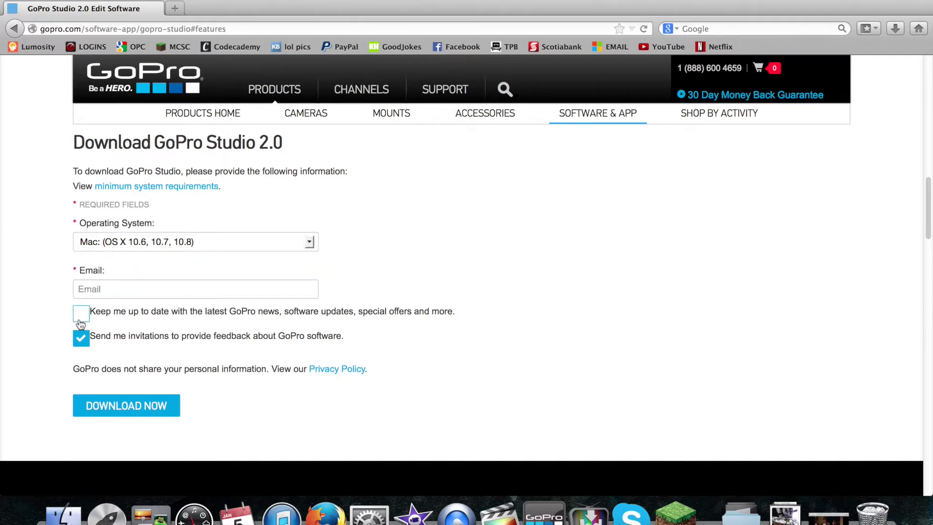
left_click(81, 315)
left_click(81, 315)
left_click(86, 342)
mouse_move(147, 154)
mouse_move(155, 128)
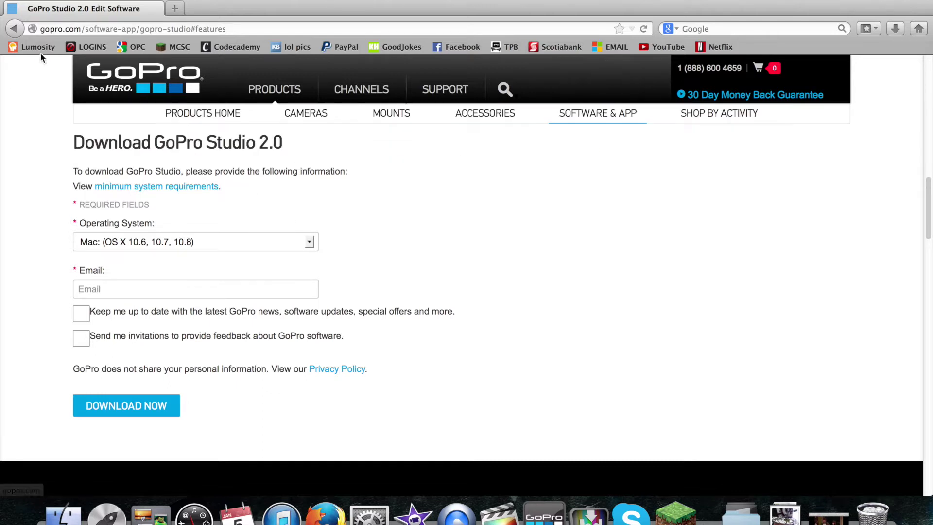
mouse_move(19, 2)
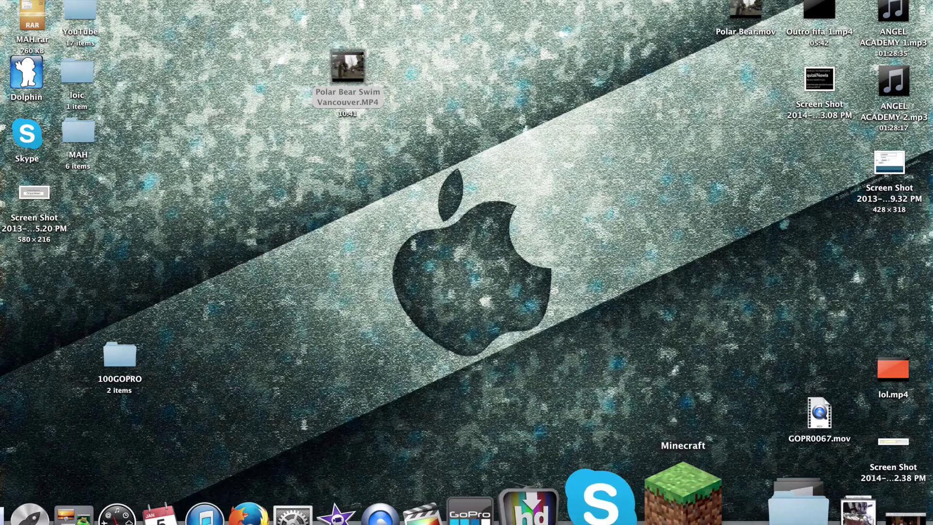
- Launch GoPro Studio and import the Polar Bear.mov clip
left_click(537, 513)
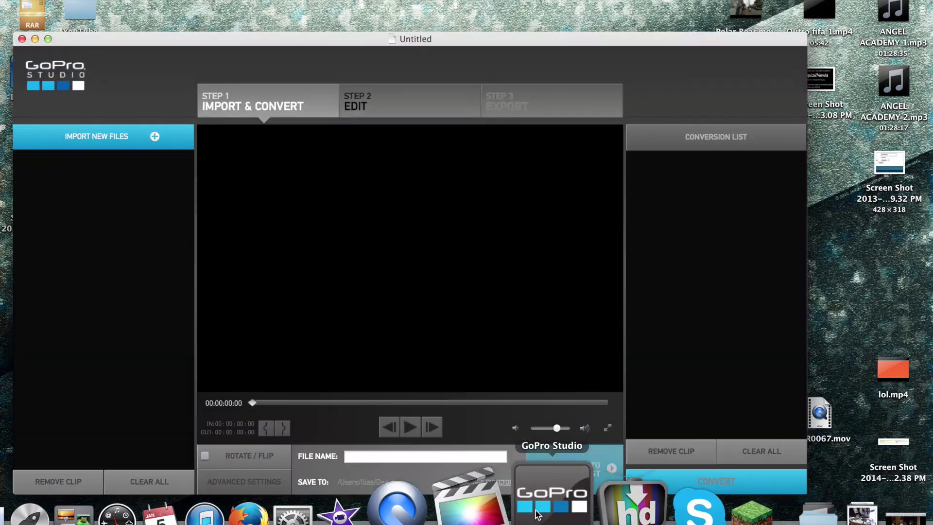
left_click_drag(355, 39, 388, 0)
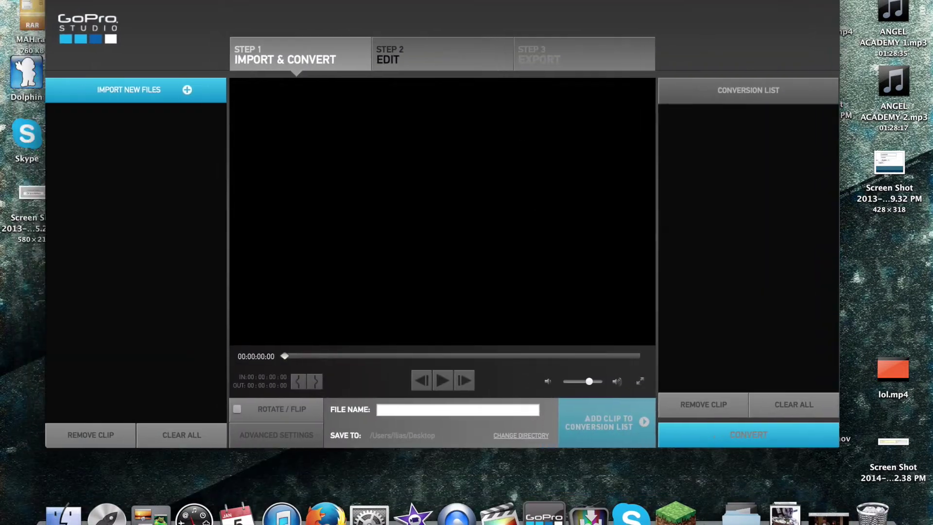
left_click(187, 89)
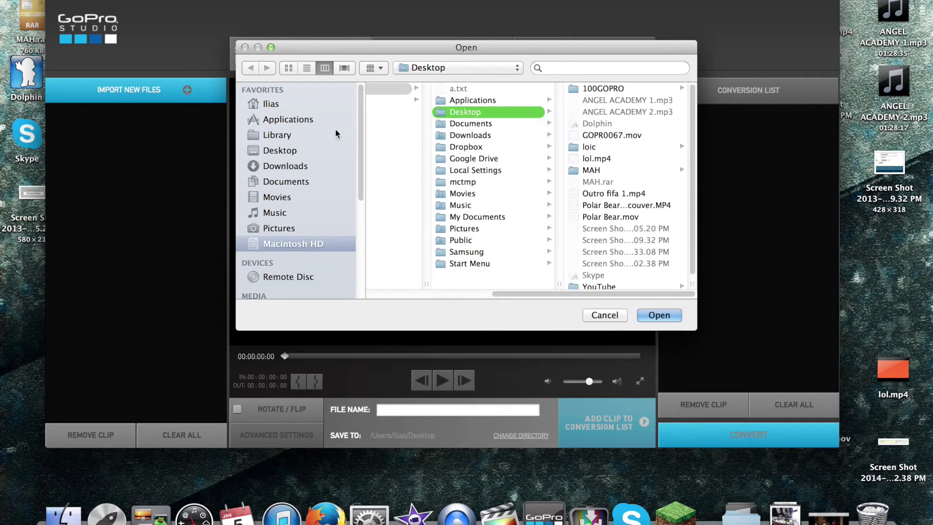
left_click(618, 217)
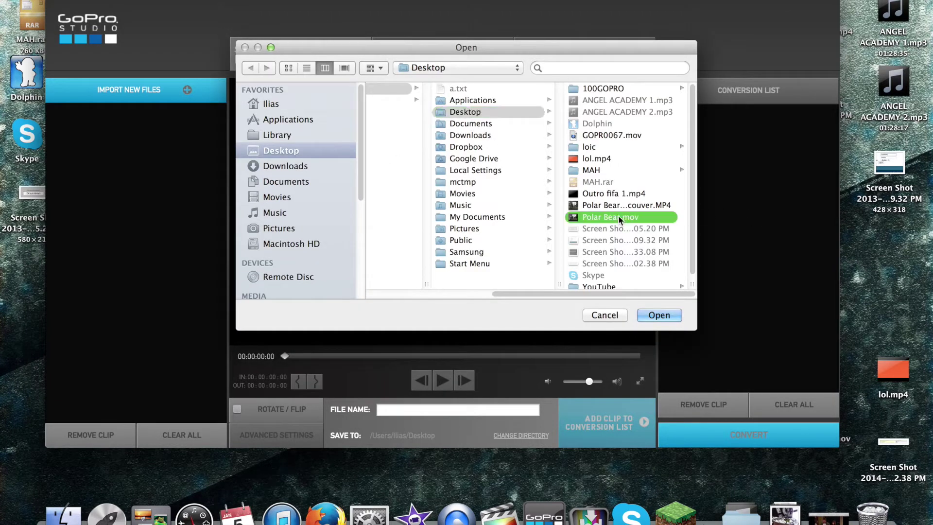
left_click(659, 315)
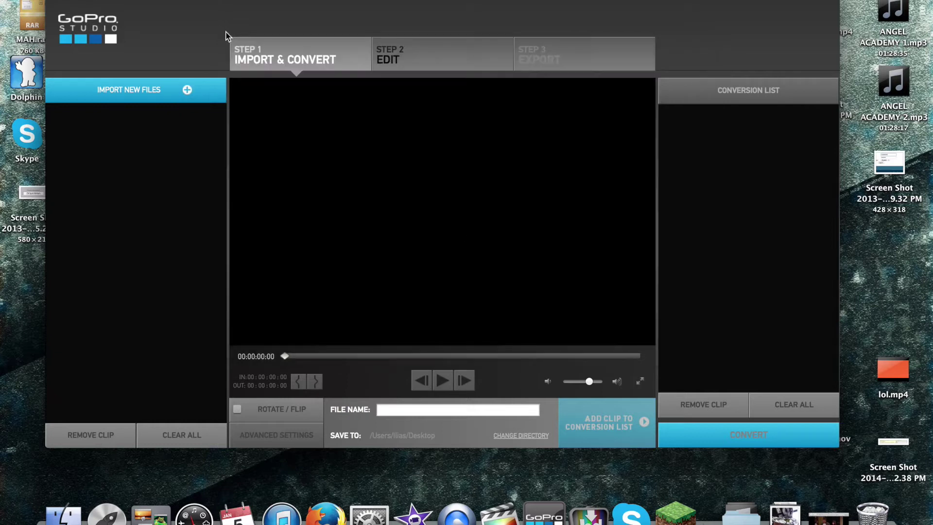
- Import the Polar Bear Swim Vancouver.MP4 clip as well
left_click(187, 89)
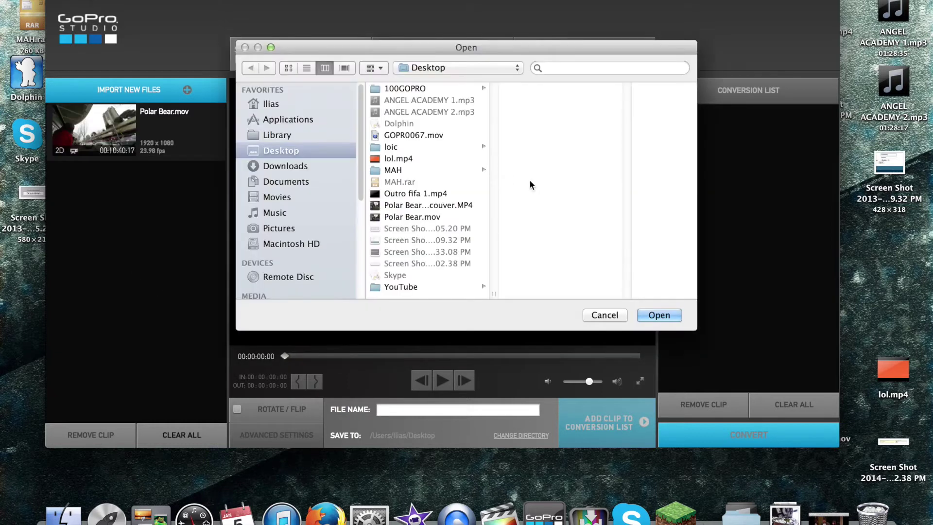
left_click(459, 205)
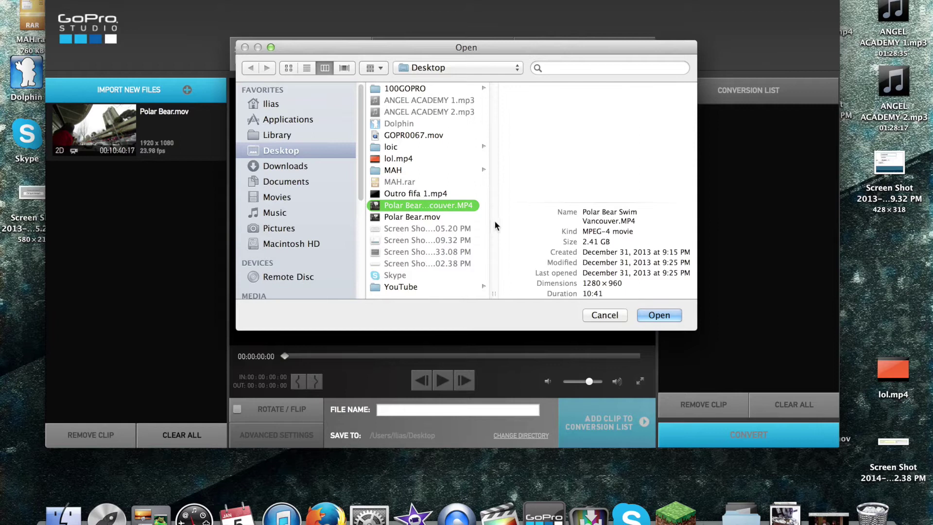
left_click(667, 315)
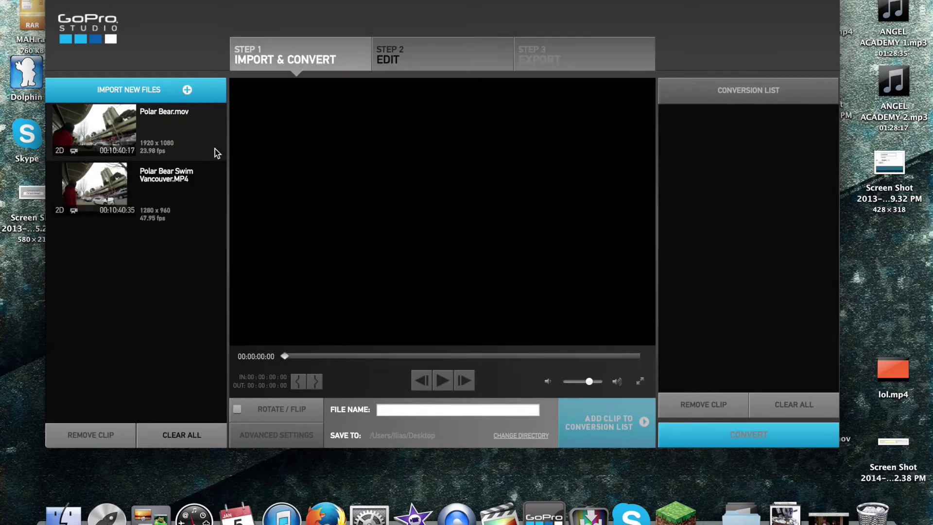
- Remove Polar Bear.mov from the import list and open Advanced Settings
left_click(180, 150)
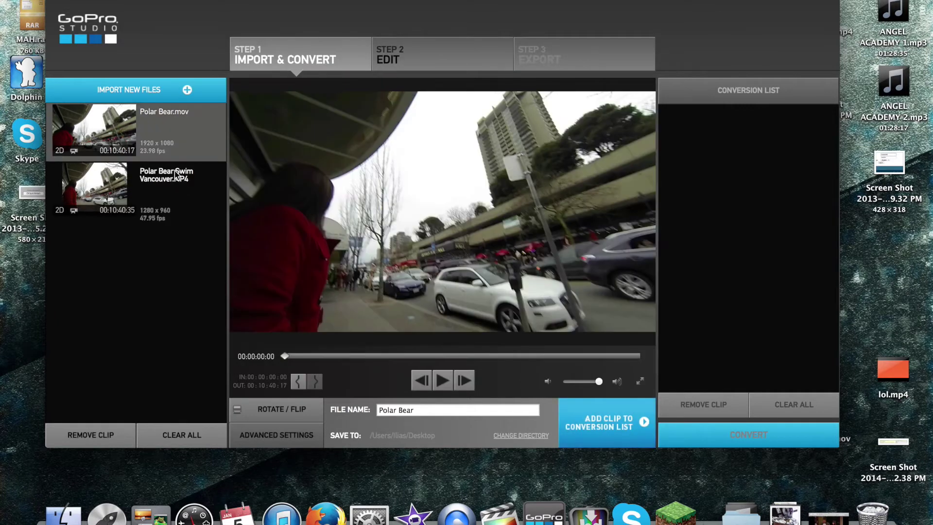
right_click(148, 144)
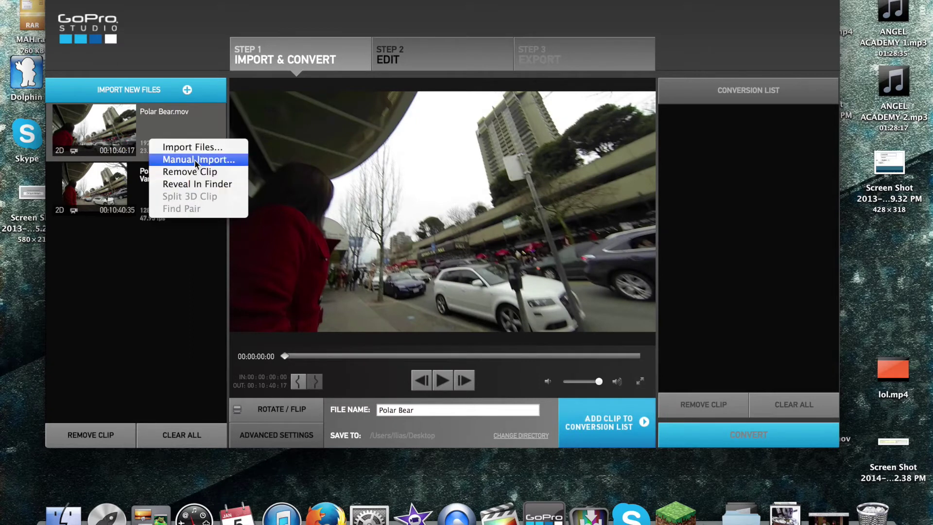
left_click(158, 172)
left_click(164, 139)
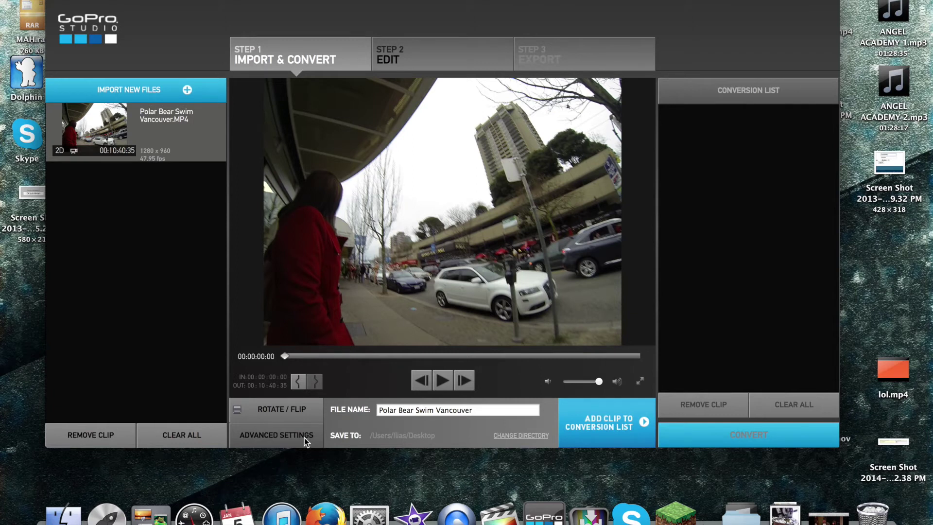
left_click(304, 439)
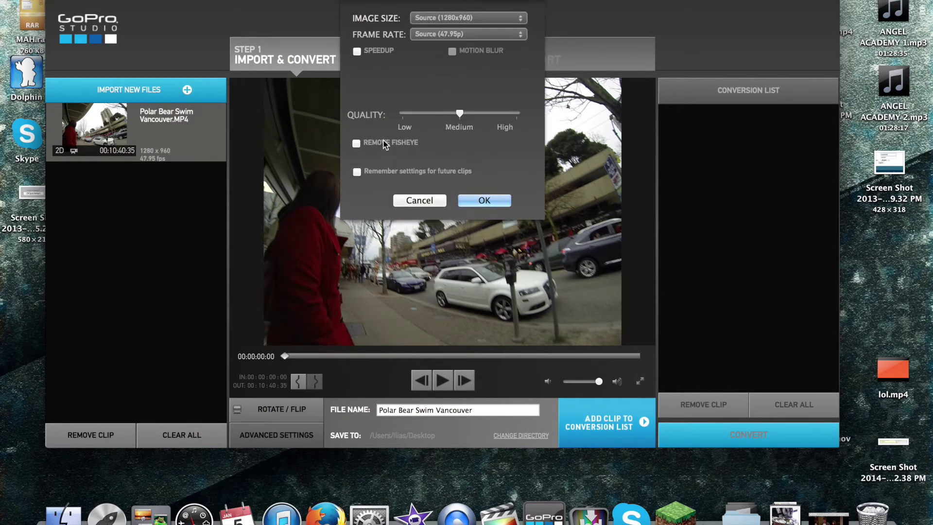
- Enable Remove Fisheye, raise quality from Medium to High, and remember settings for future clips
left_click(384, 143)
left_click_drag(460, 113, 599, 111)
left_click(447, 173)
left_click(493, 203)
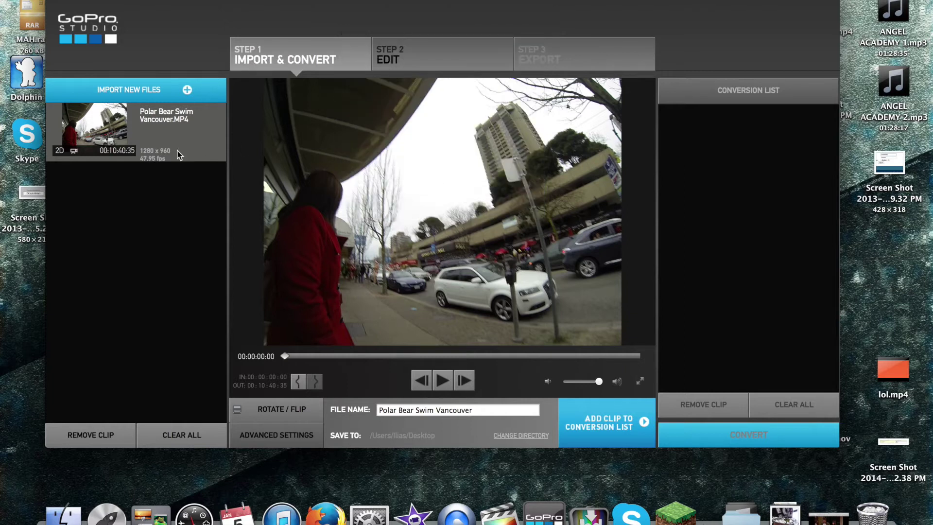
- Queue and convert the clip to Polar Bear Swim Vancouver_1.mov, tidy the desktop, then go to Step 2 Edit
left_click(603, 418)
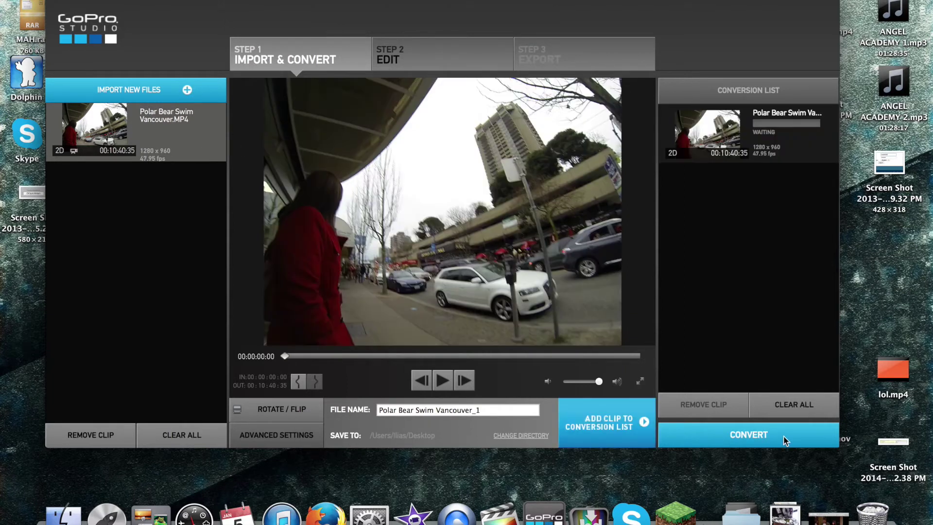
left_click(747, 438)
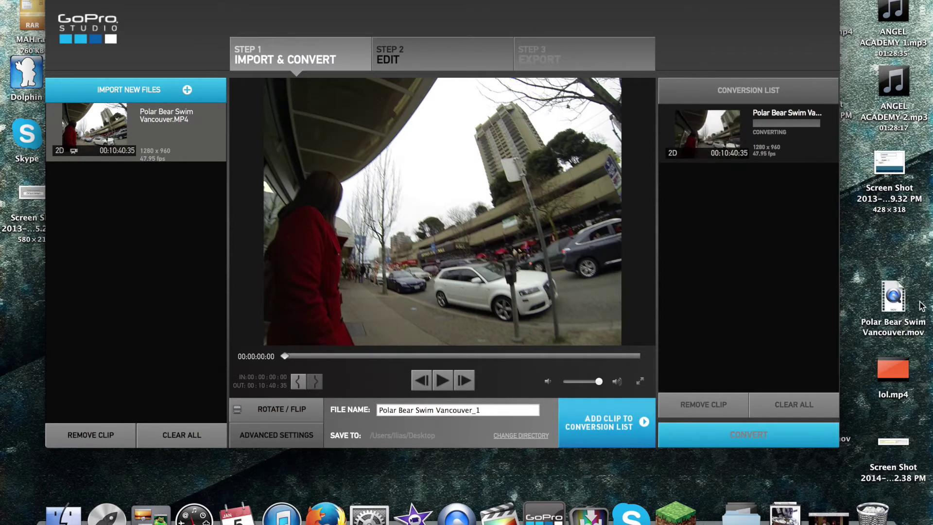
mouse_move(897, 297)
left_mouse_down()
mouse_move(899, 272)
mouse_move(898, 284)
left_mouse_up()
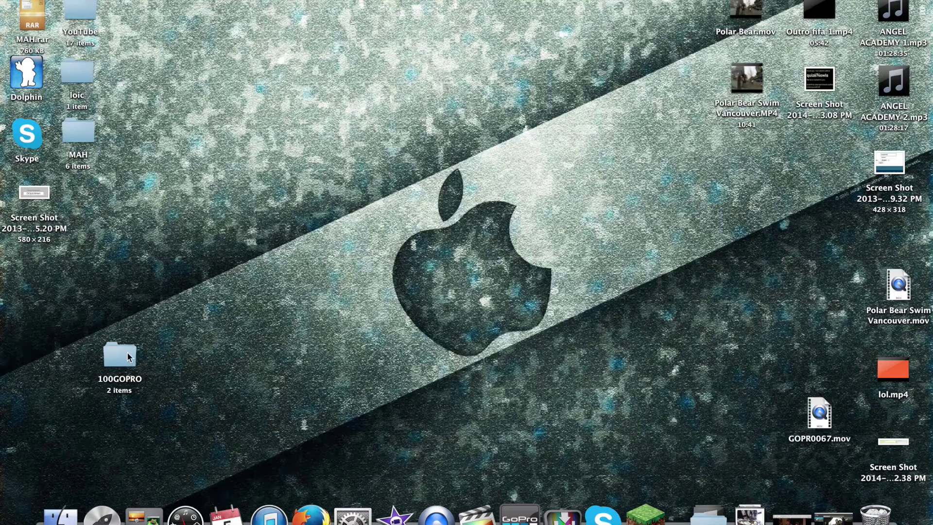
left_click_drag(129, 357, 449, 228)
right_click(442, 222)
left_click(479, 229)
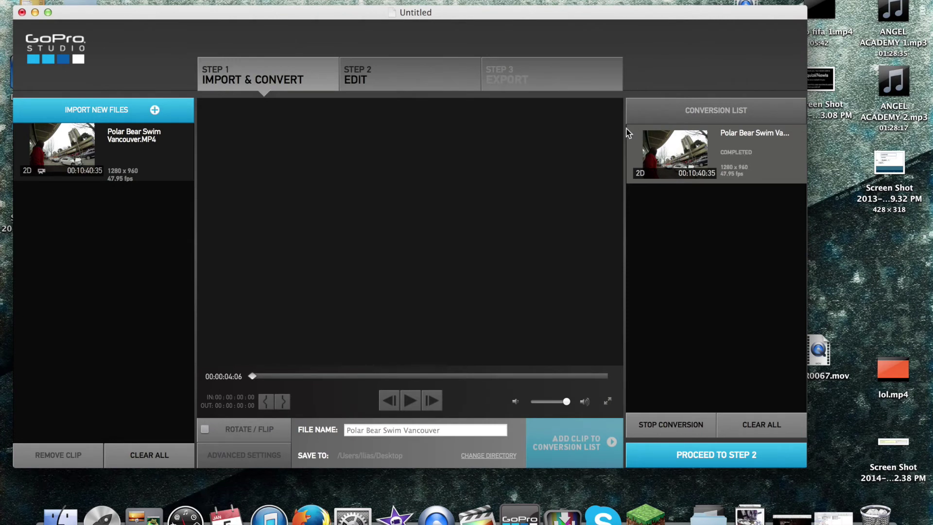
left_click(400, 78)
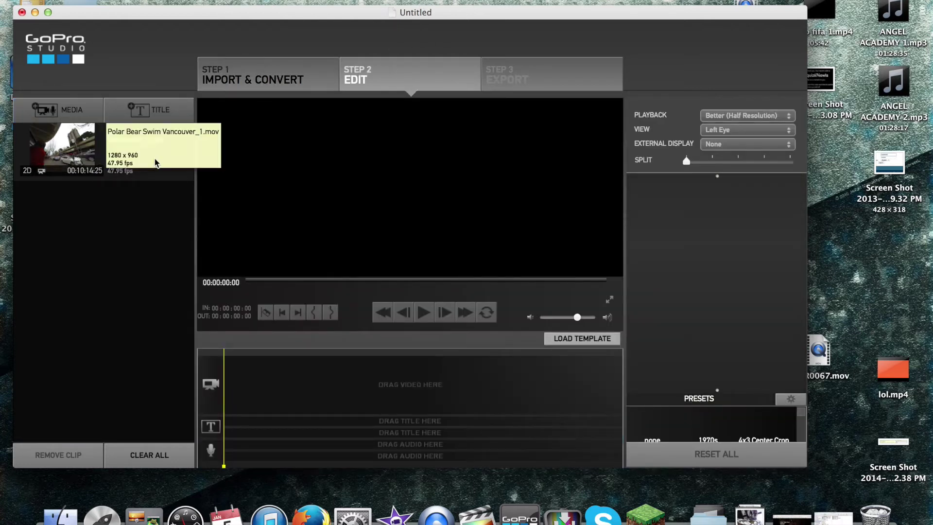
- Import Polar Bear Swim Vancouver_1.mov through Media and drag it onto the video track
left_click(88, 112)
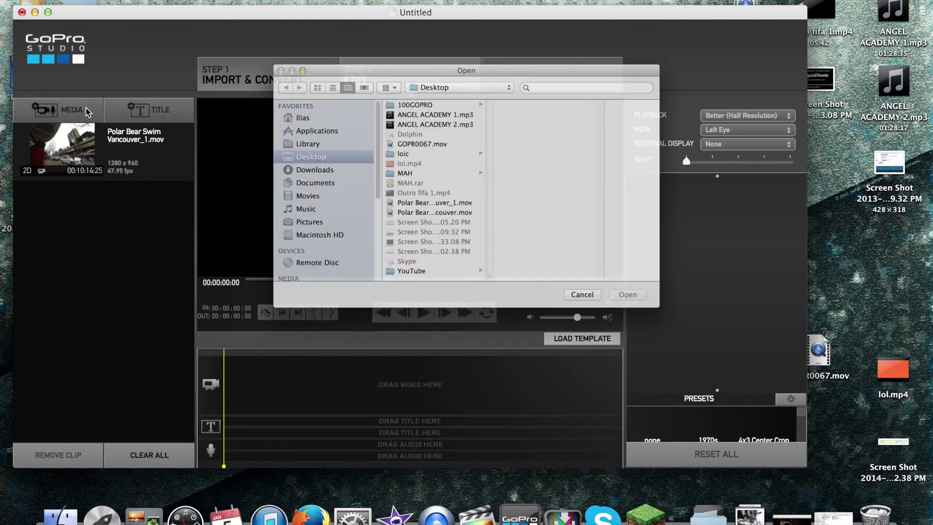
left_click(439, 210)
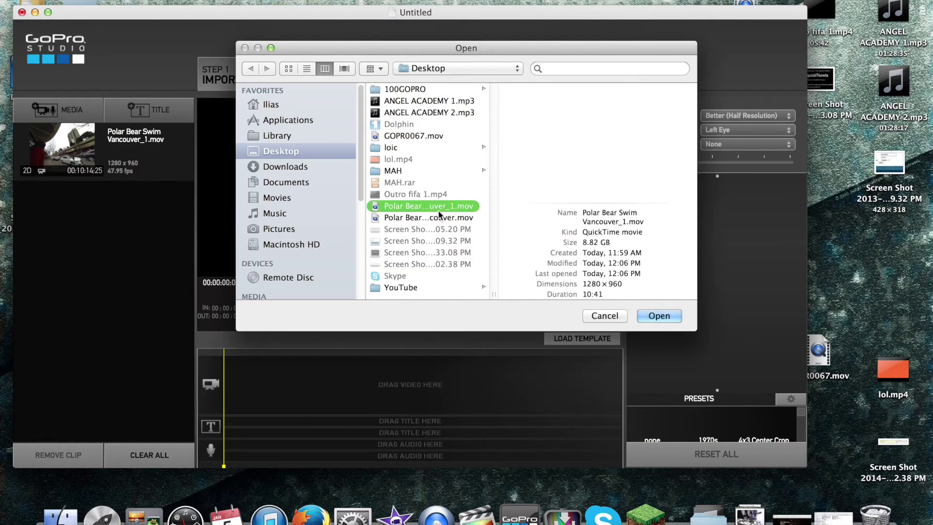
left_click(446, 217)
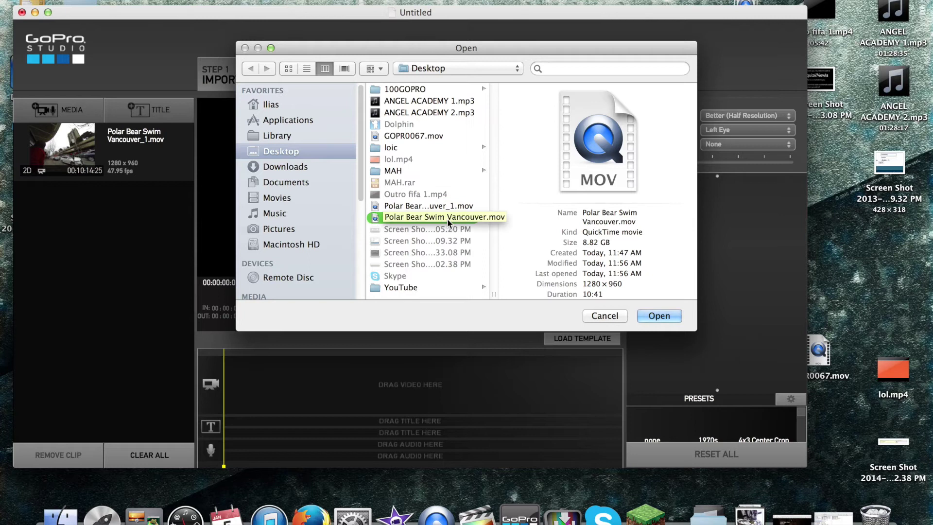
key("Up")
key("Return")
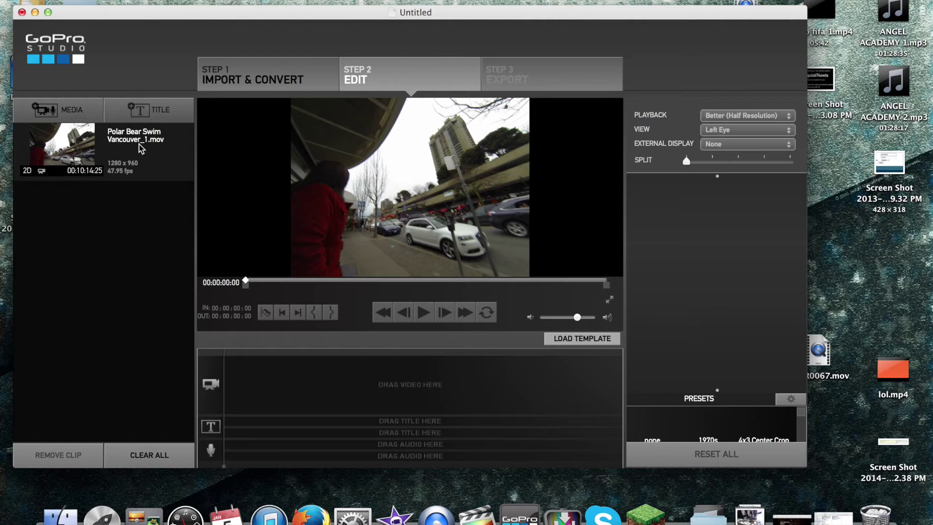
left_click_drag(302, 379, 250, 391)
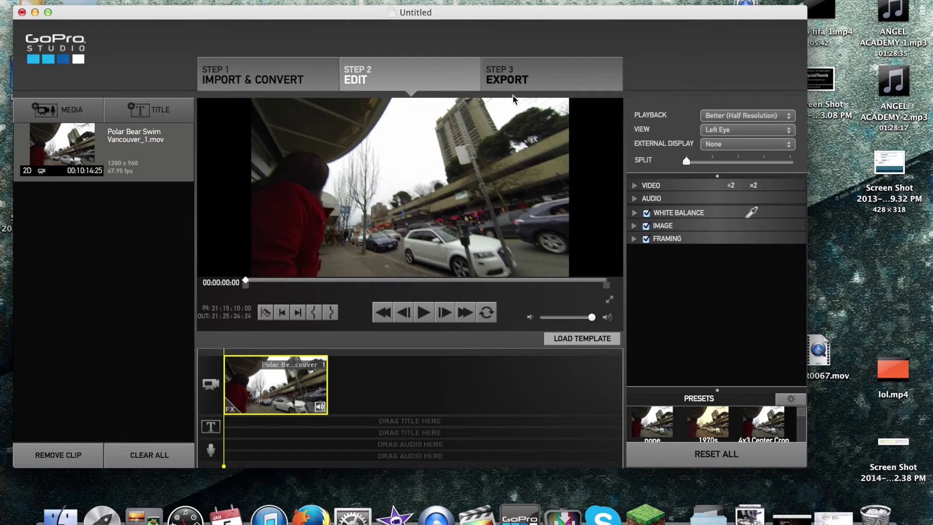
- Export the edit as Untitled.mov to the Desktop with the HD 1080p preset
left_click(528, 82)
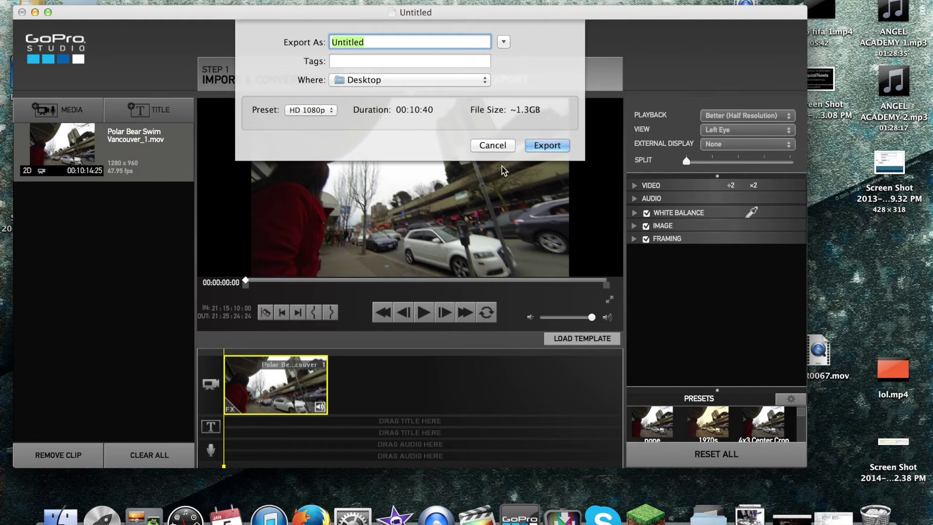
left_click(547, 146)
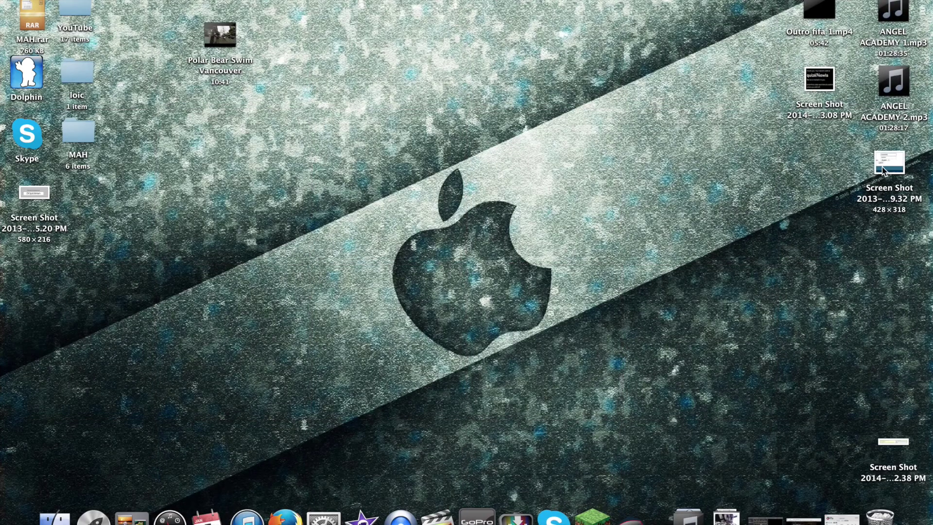
right_click(213, 37)
left_click(231, 39)
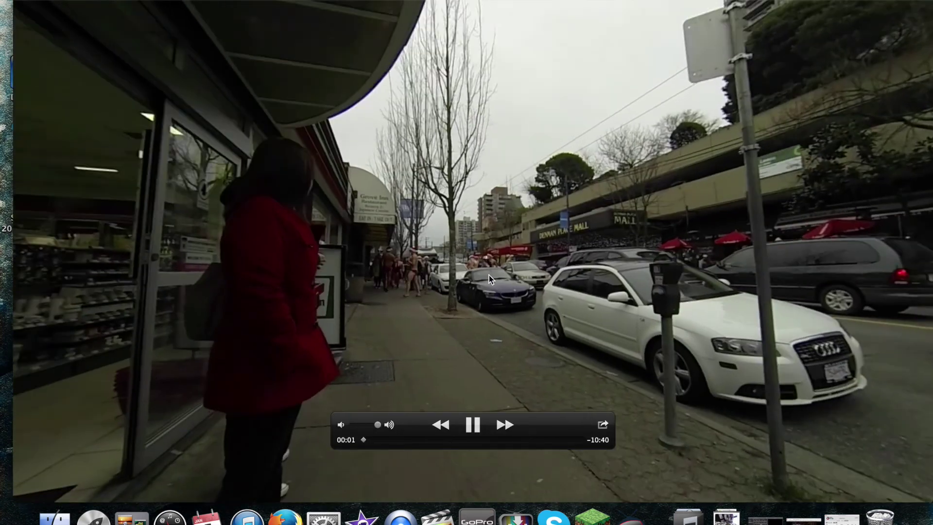
key("space")
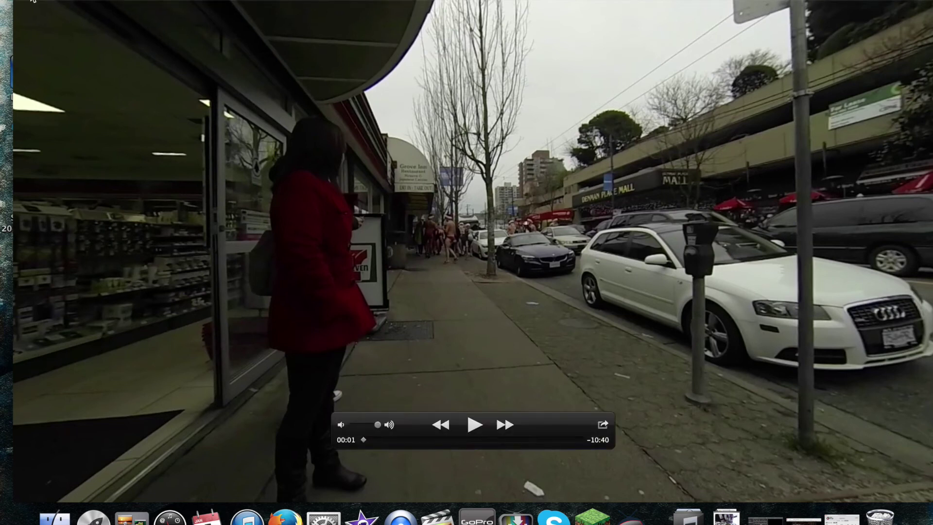
left_click(27, 1)
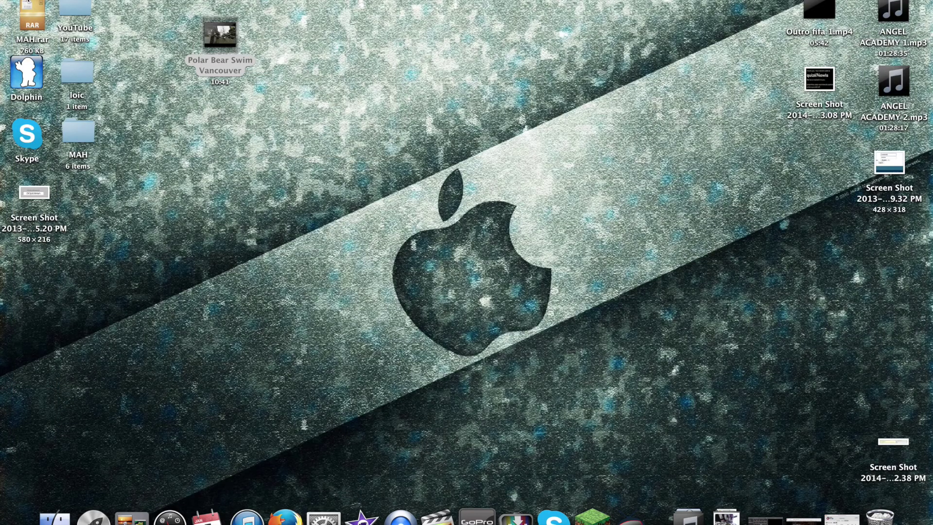